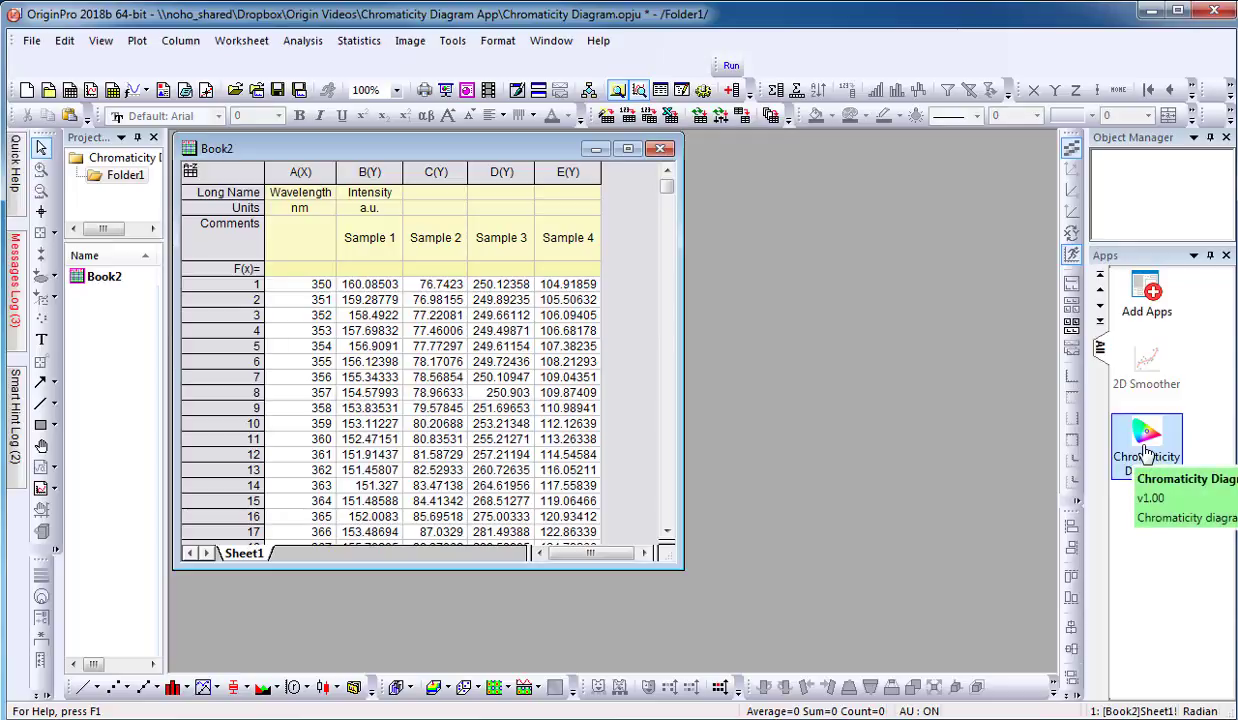
# Launch the Chromaticity Diagram app and create a Book1 workbook with empty CIE 1931 and CIE 1976 diagrams
pyautogui.click(1146, 453)
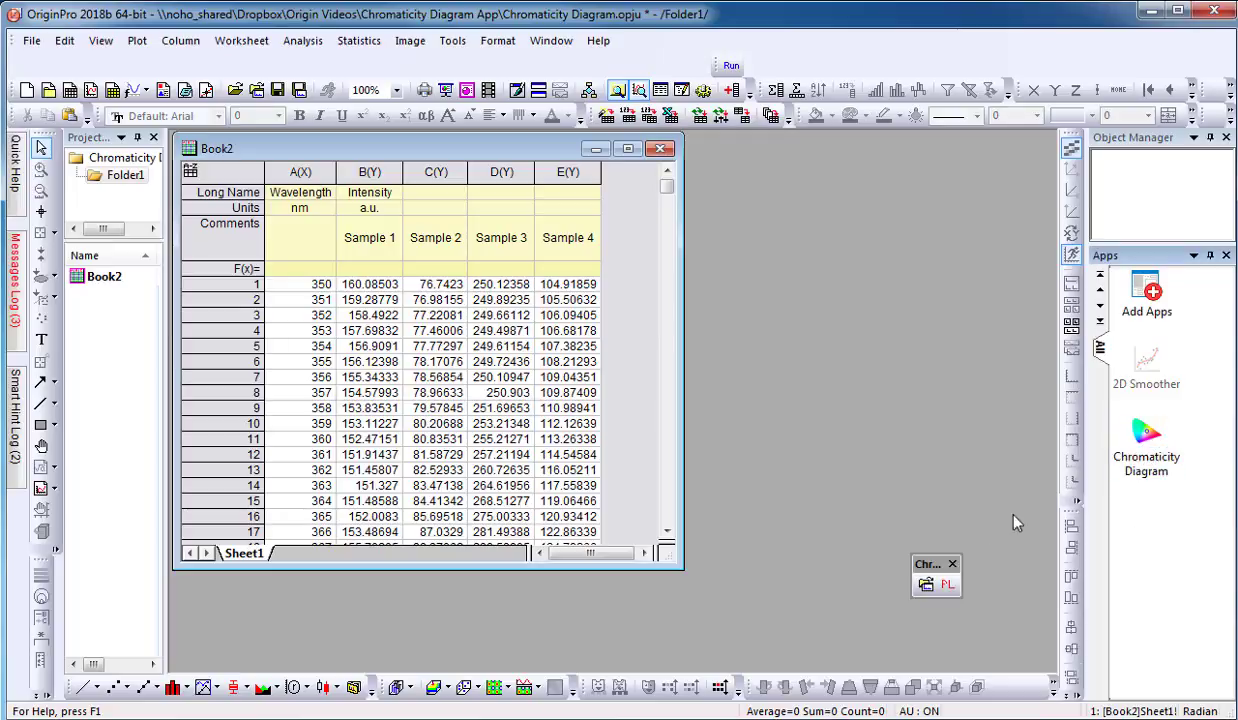
pyautogui.moveTo(905, 552); pyautogui.dragTo(1010, 175)
pyautogui.click(1008, 175)
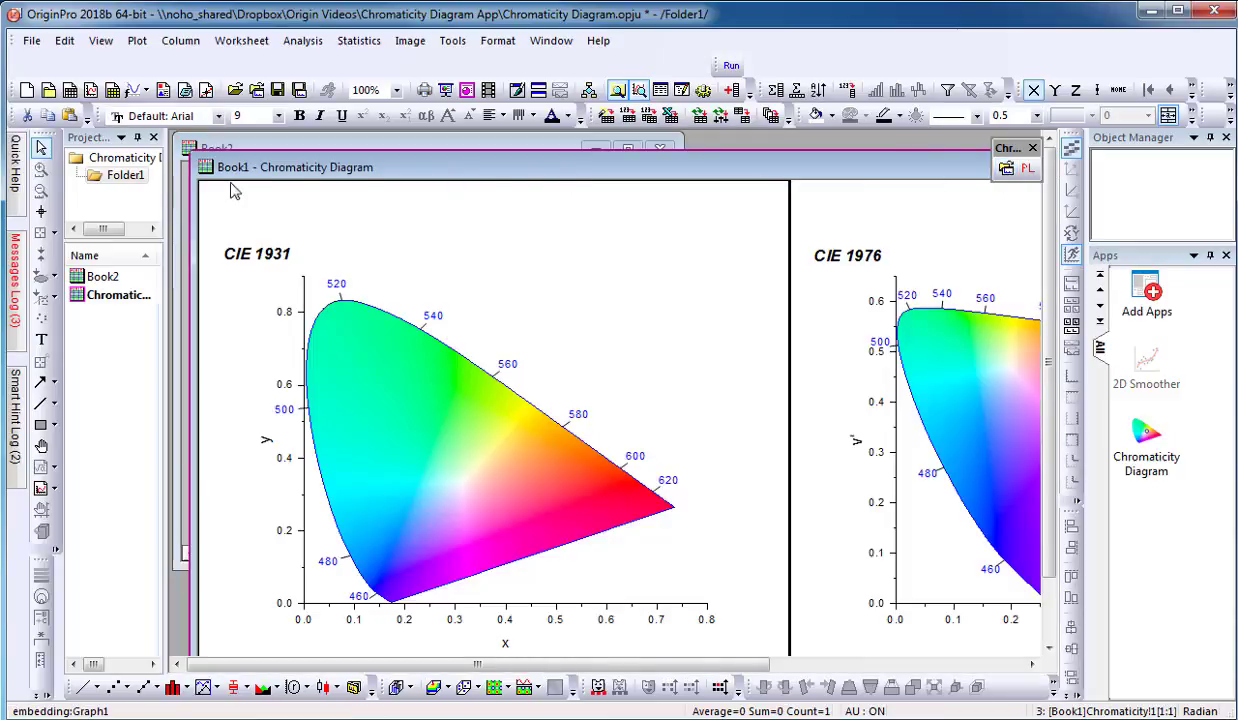
pyautogui.moveTo(200, 140); pyautogui.dragTo(290, 190)
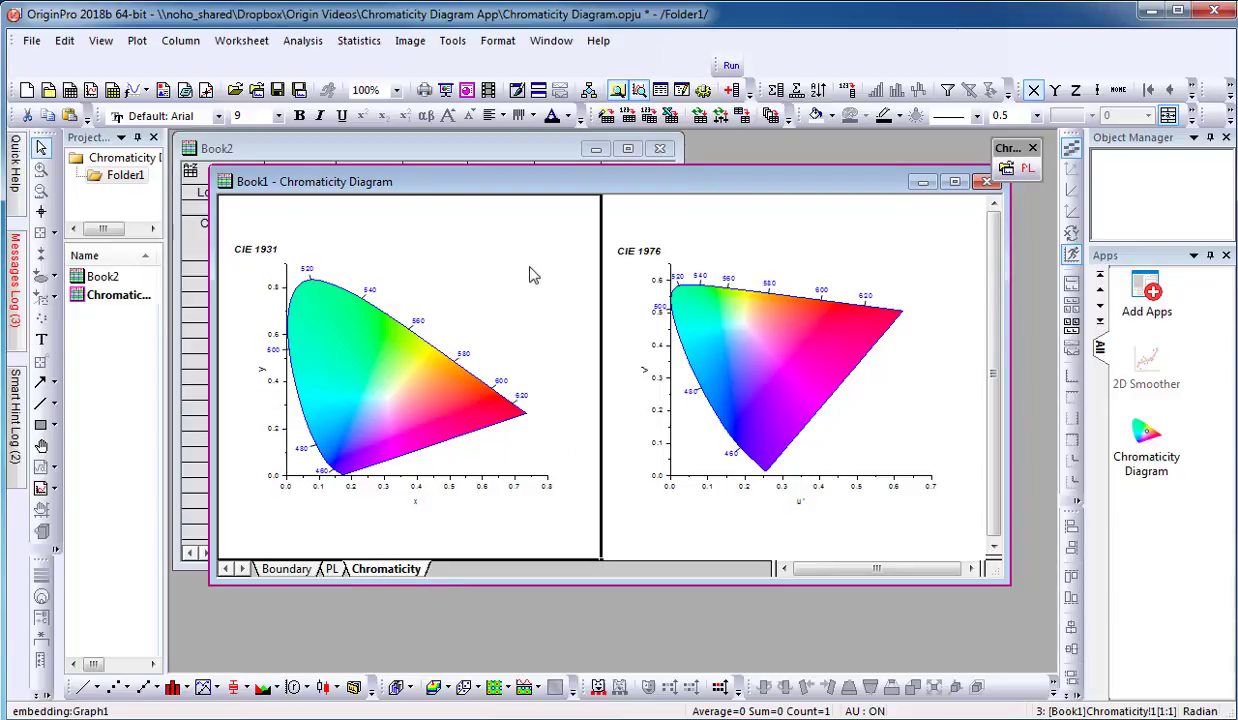
# Open the CIE 1931 diagram as standalone Graph1 and switch Book1 to the Boundary sheet
pyautogui.doubleClick(381, 368)
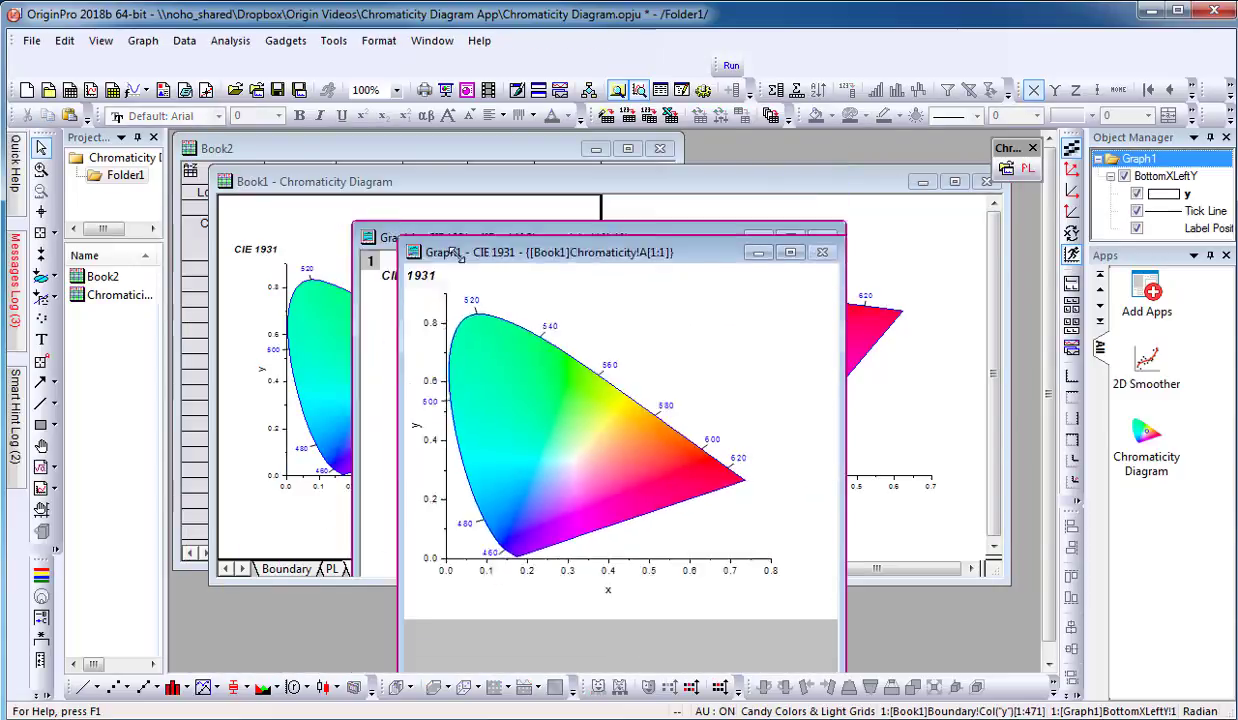
pyautogui.moveTo(603, 208); pyautogui.dragTo(625, 192)
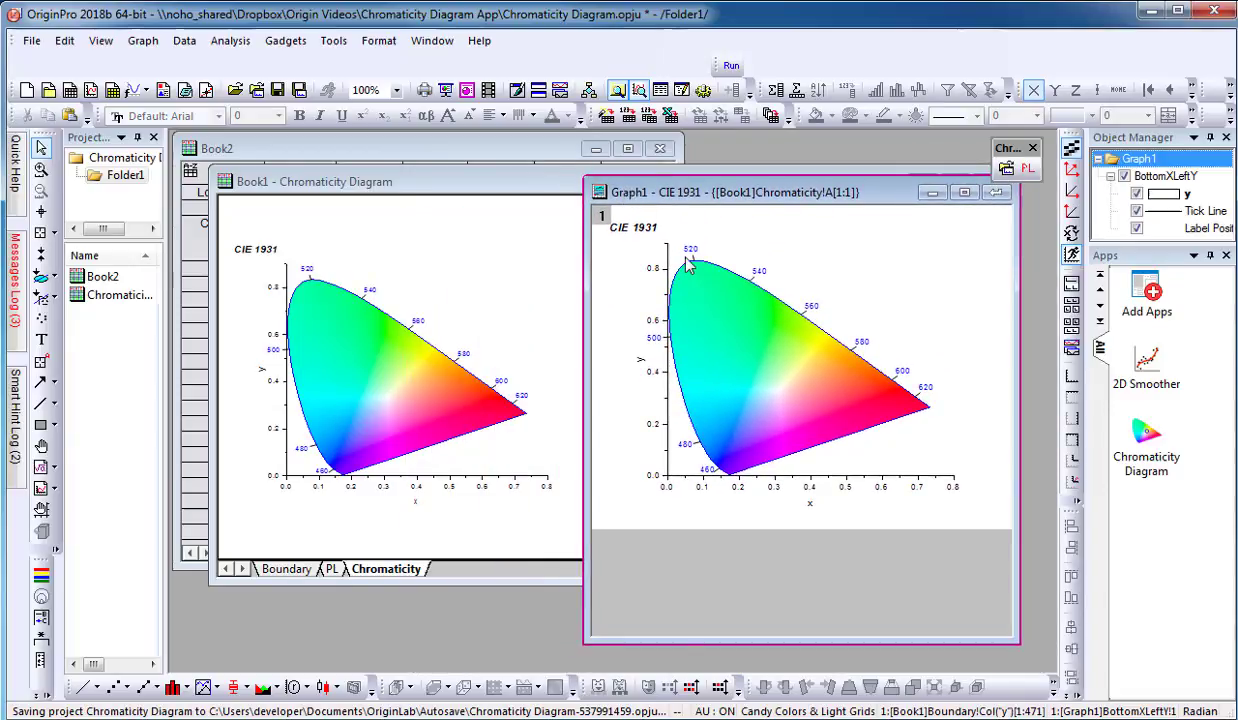
pyautogui.click(280, 568)
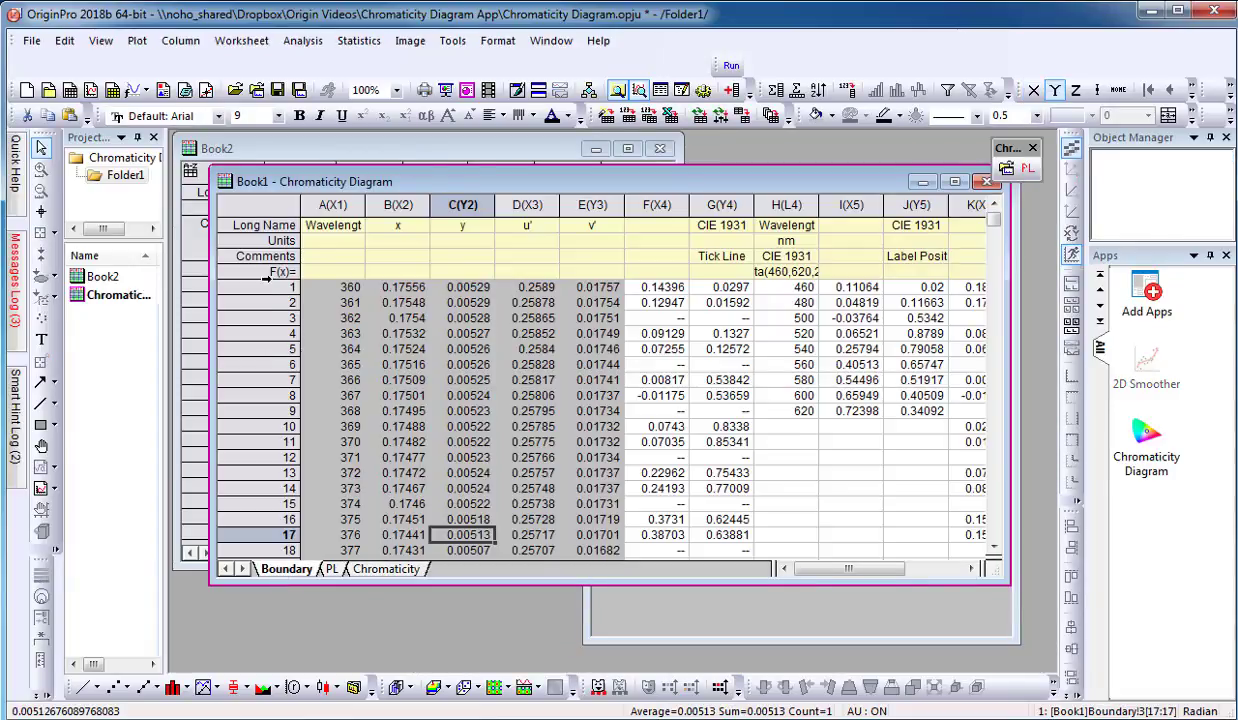
# Select the Wavelength A(X1), u' D(X3) and v' E(Y3) columns in the Boundary sheet
pyautogui.moveTo(333, 205); pyautogui.dragTo(455, 228)
pyautogui.click(460, 258)
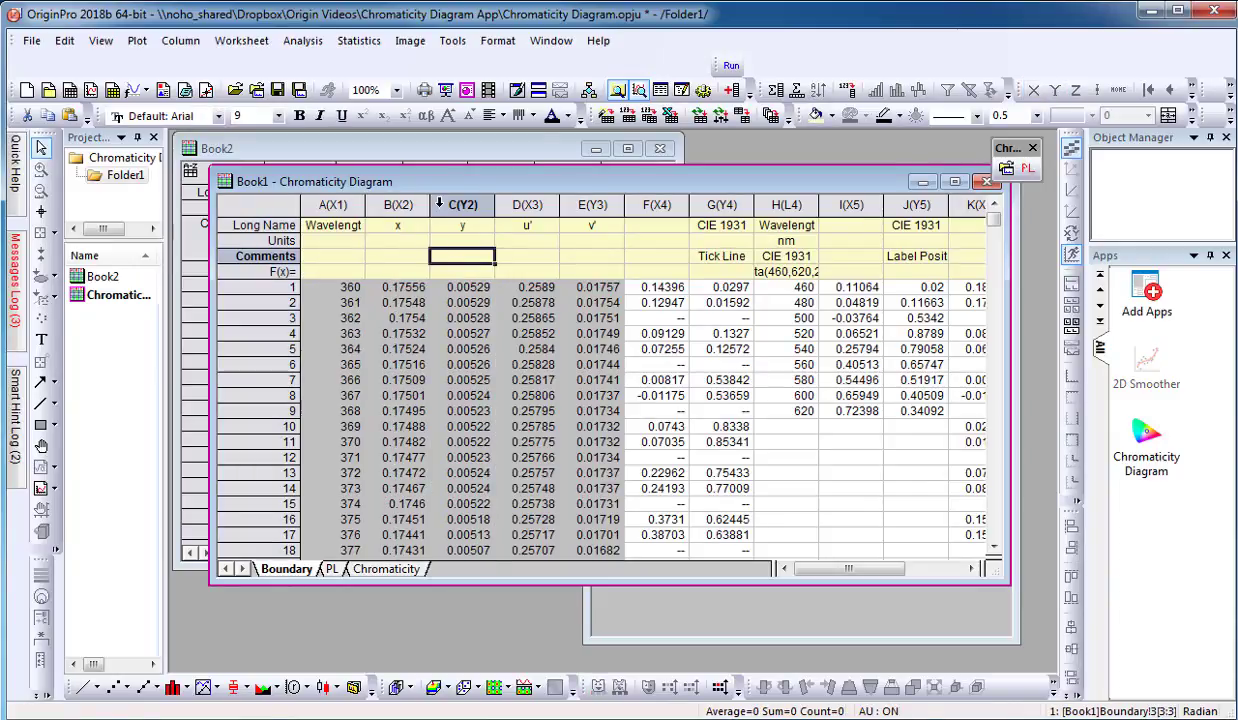
pyautogui.click(325, 203)
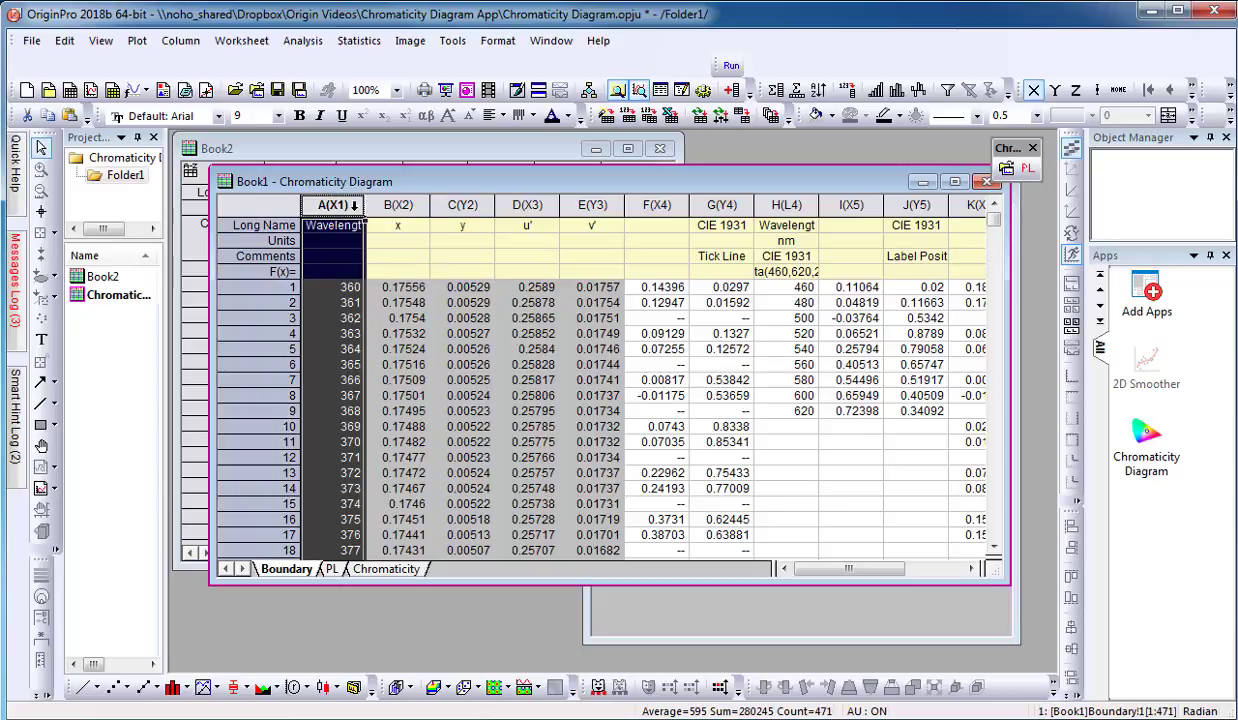
pyautogui.keyDown('ctrl'); pyautogui.click(527, 205); pyautogui.keyUp('ctrl')
pyautogui.keyDown('ctrl'); pyautogui.click(582, 205); pyautogui.keyUp('ctrl')
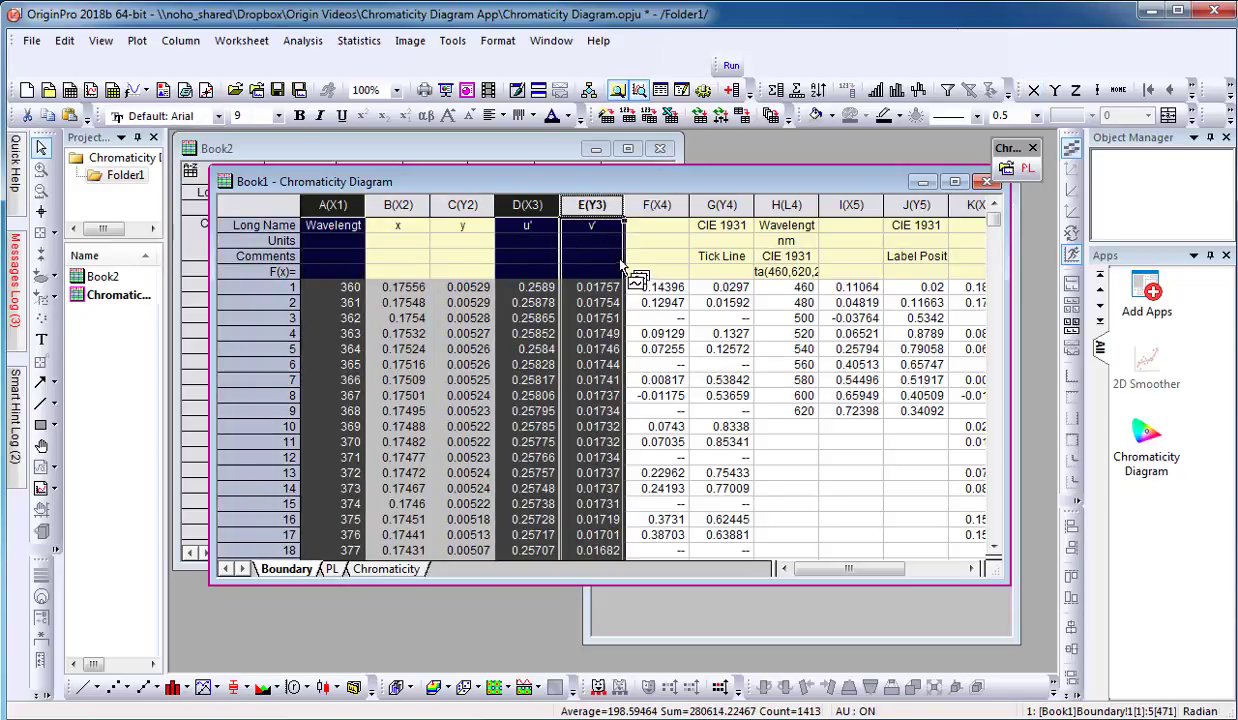
# Drag Data.dat from the Files folder onto Graph1 to plot it in the CIE 1931 diagram
pyautogui.moveTo(626, 277); pyautogui.dragTo(635, 310)
pyautogui.click(45, 719)
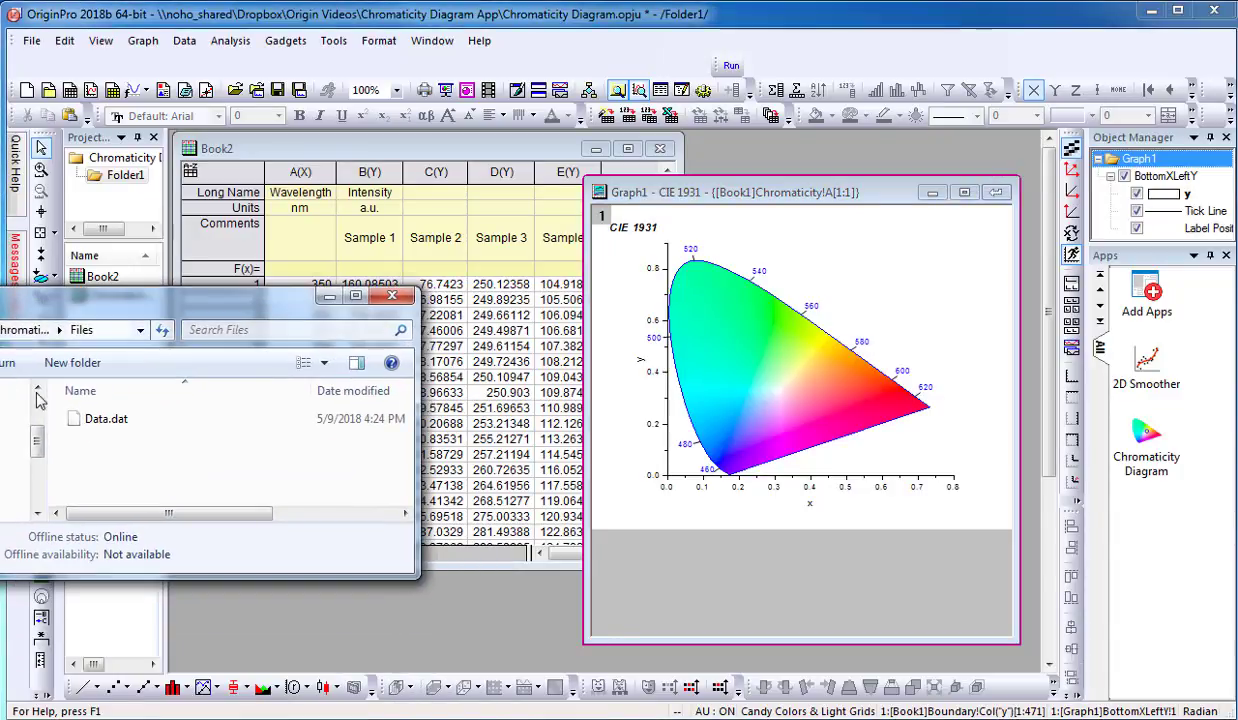
pyautogui.moveTo(95, 425); pyautogui.dragTo(755, 412)
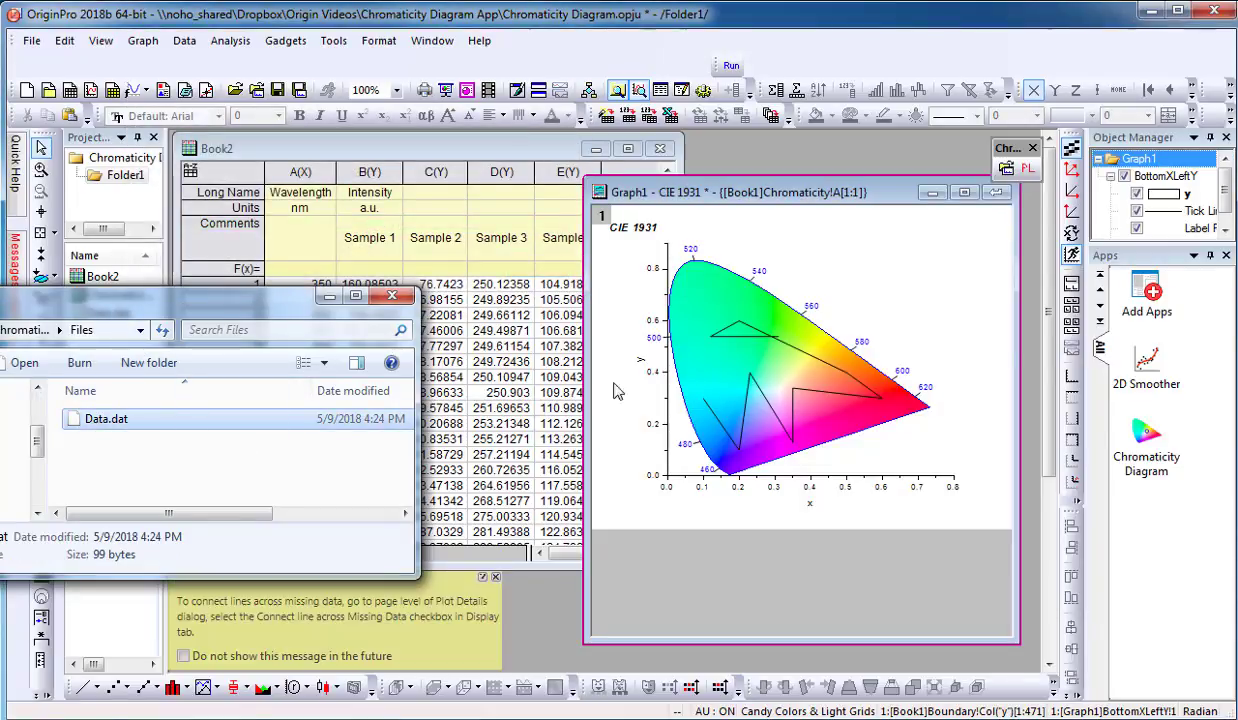
pyautogui.click(322, 297)
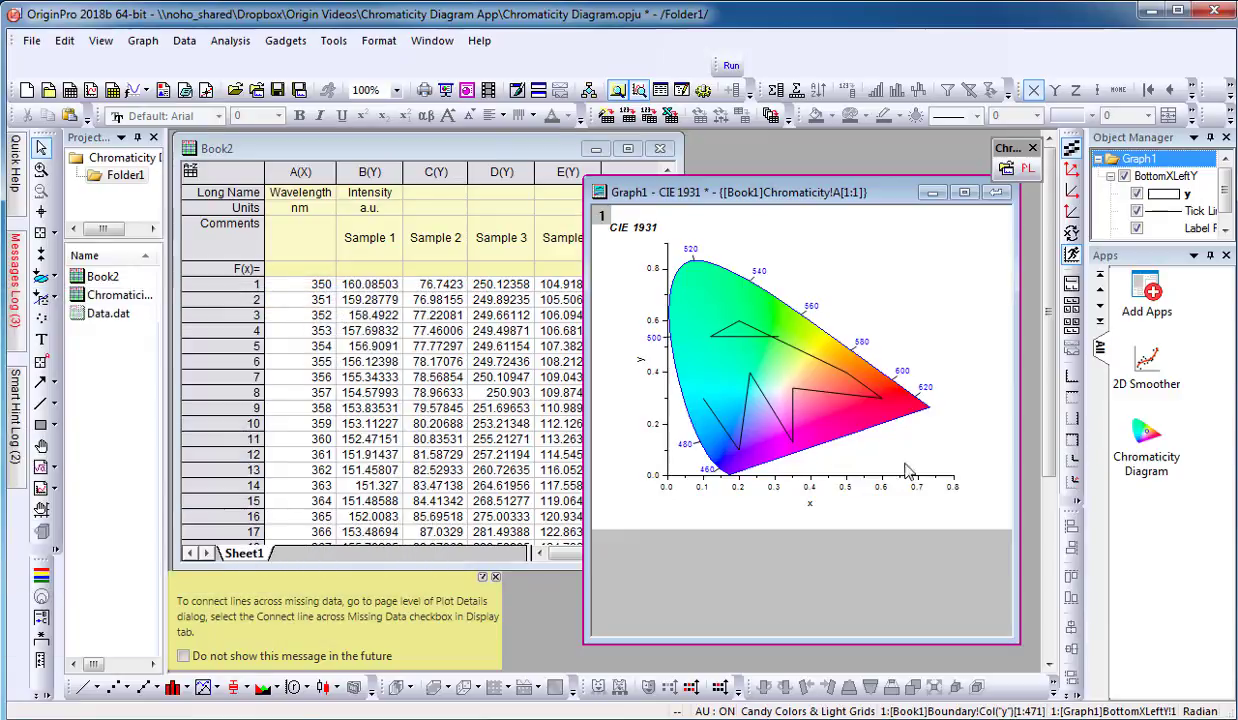
# Change the Data.dat plot in Graph1 to a scatter with circle symbols
pyautogui.doubleClick(767, 380)
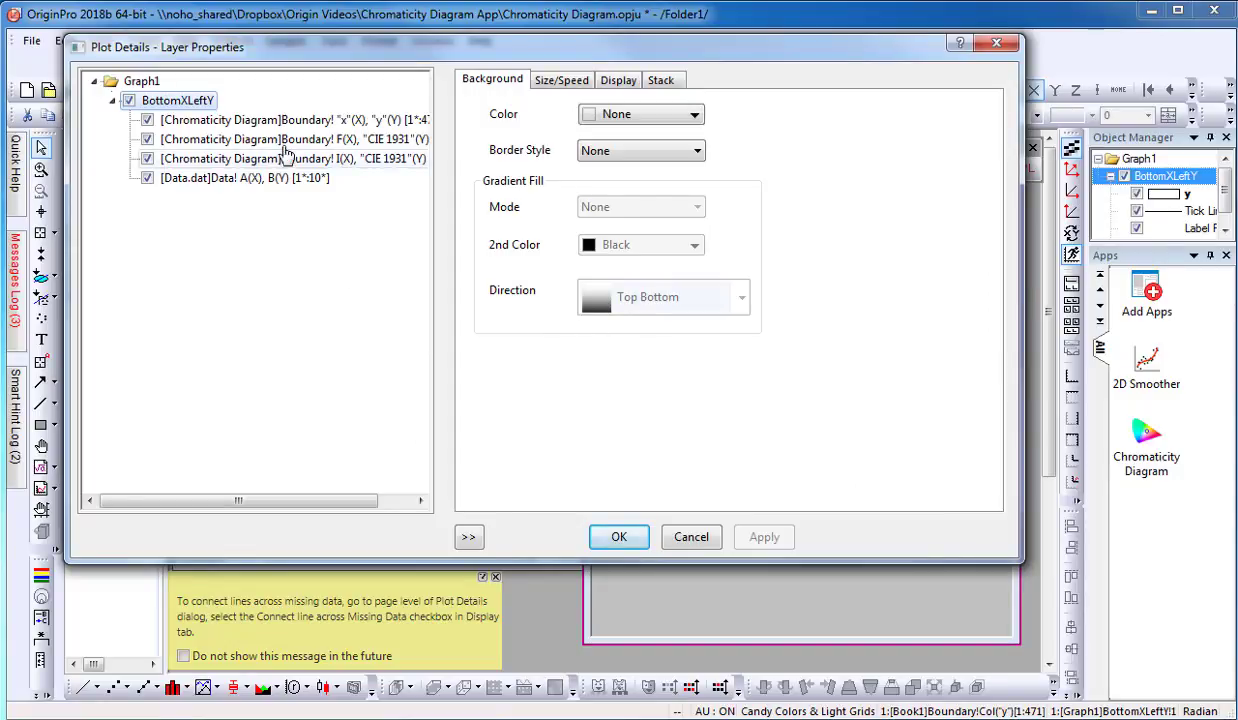
pyautogui.click(279, 180)
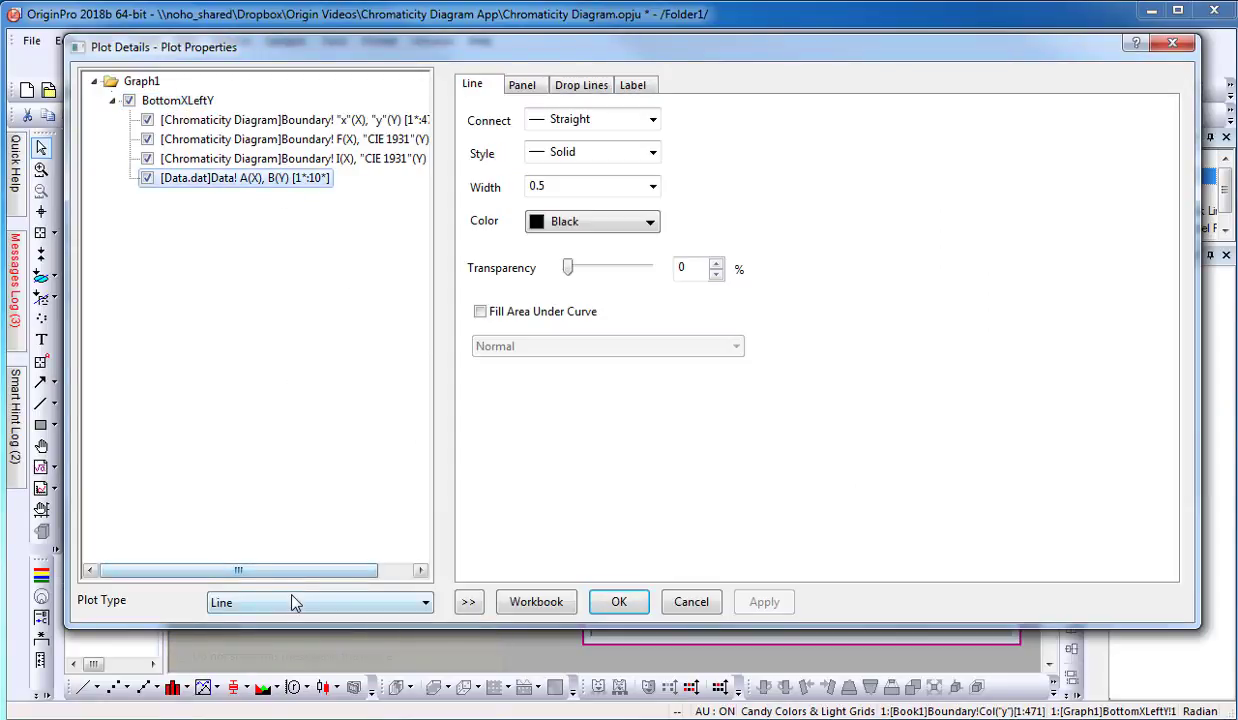
pyautogui.click(293, 603)
pyautogui.click(280, 637)
pyautogui.click(565, 137)
pyautogui.click(476, 190)
pyautogui.click(755, 630)
pyautogui.click(620, 634)
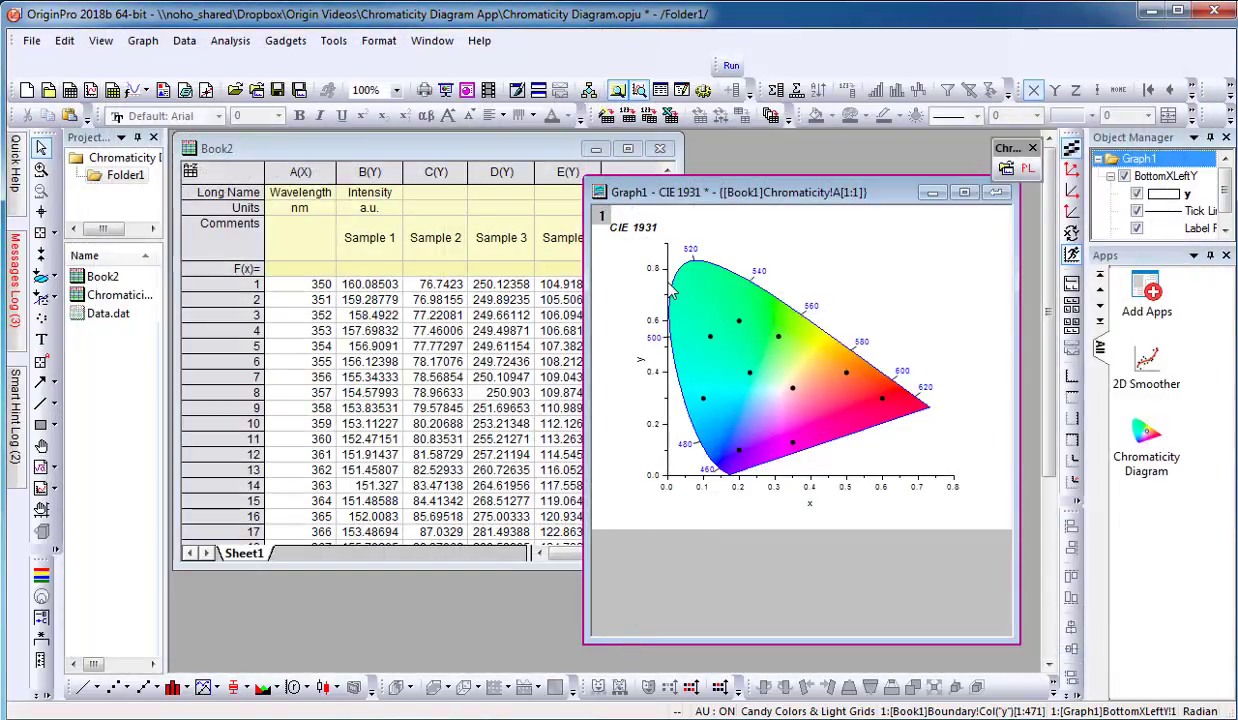
# Switch the Graph1 X and Y axes' rescale mode from Fixed to Normal
pyautogui.doubleClick(668, 291)
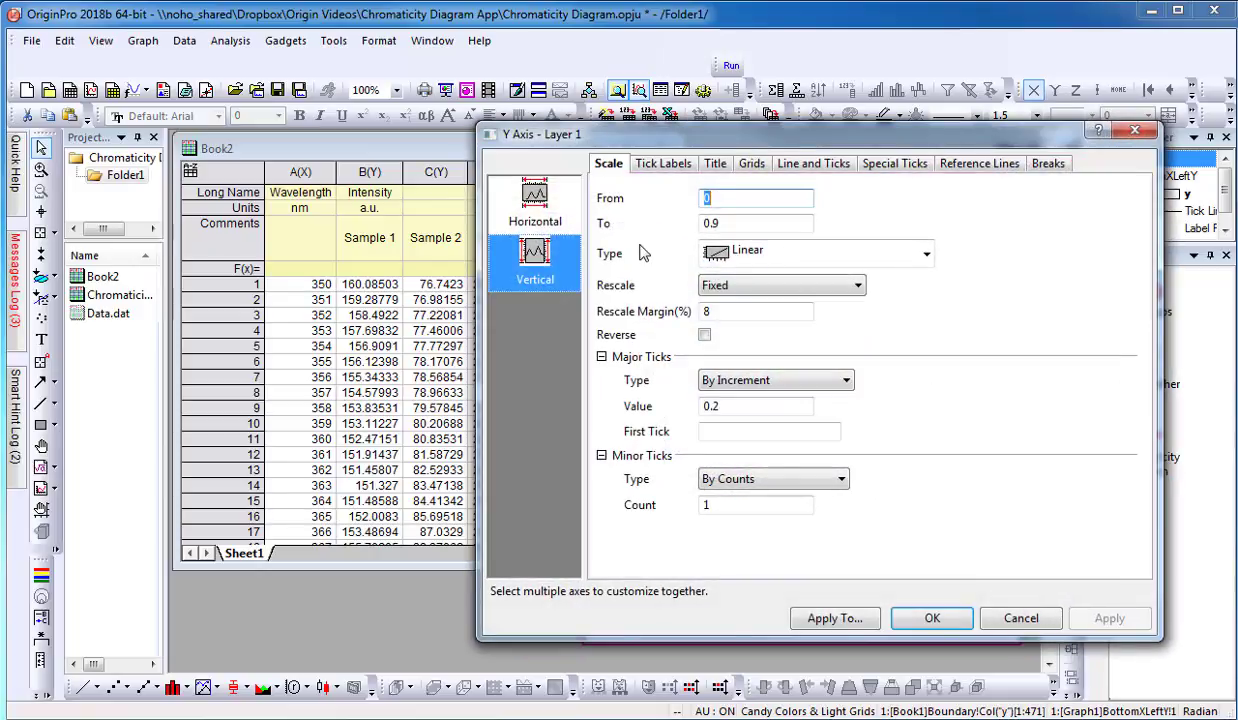
pyautogui.keyDown('ctrl'); pyautogui.click(545, 200); pyautogui.keyUp('ctrl')
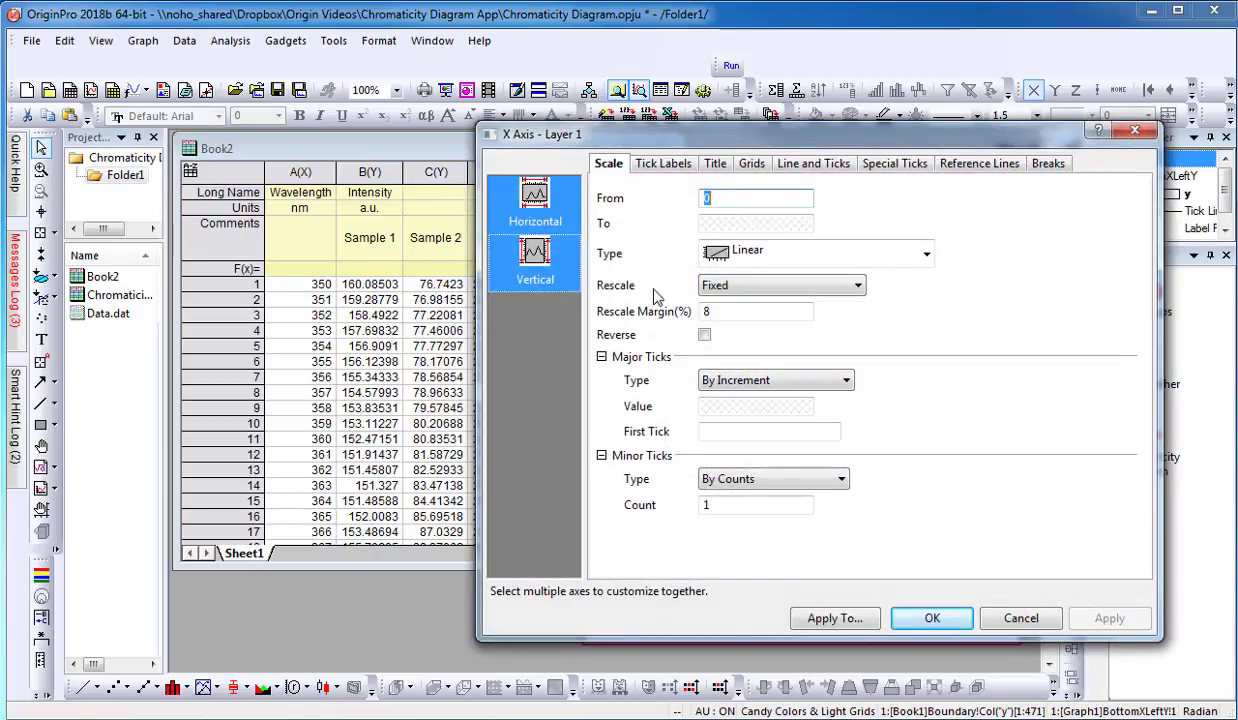
pyautogui.click(724, 287)
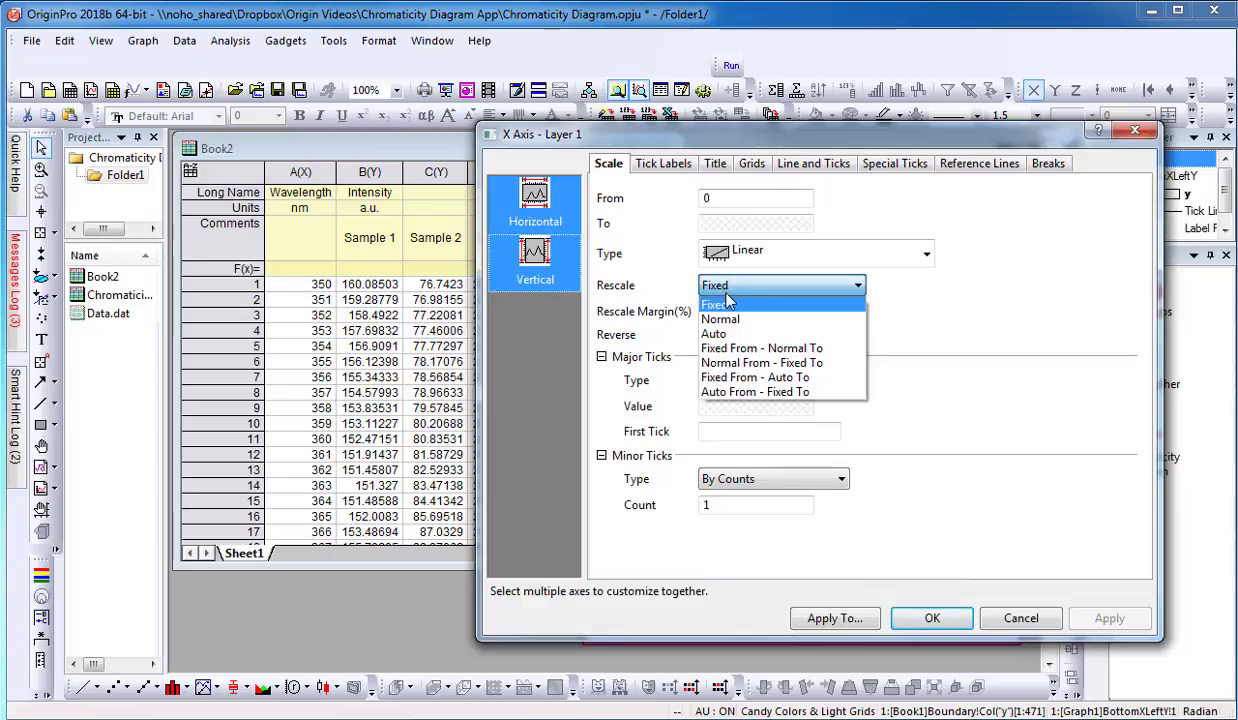
pyautogui.click(736, 320)
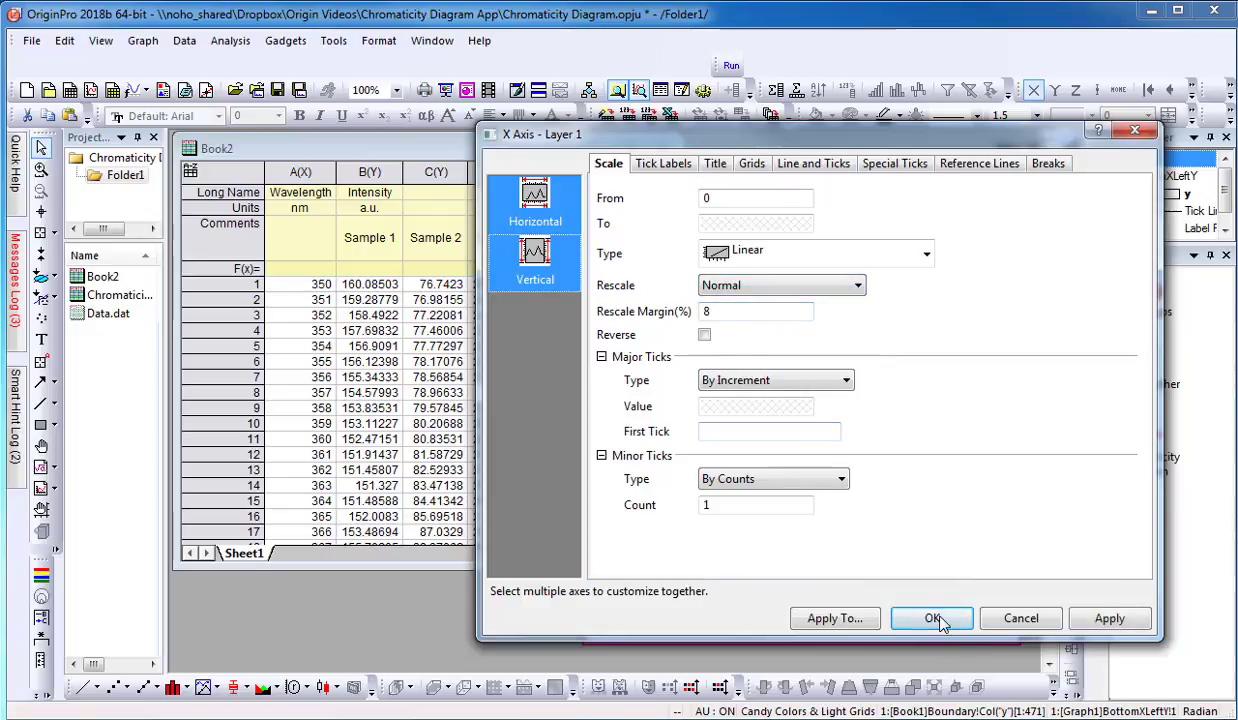
pyautogui.click(936, 620)
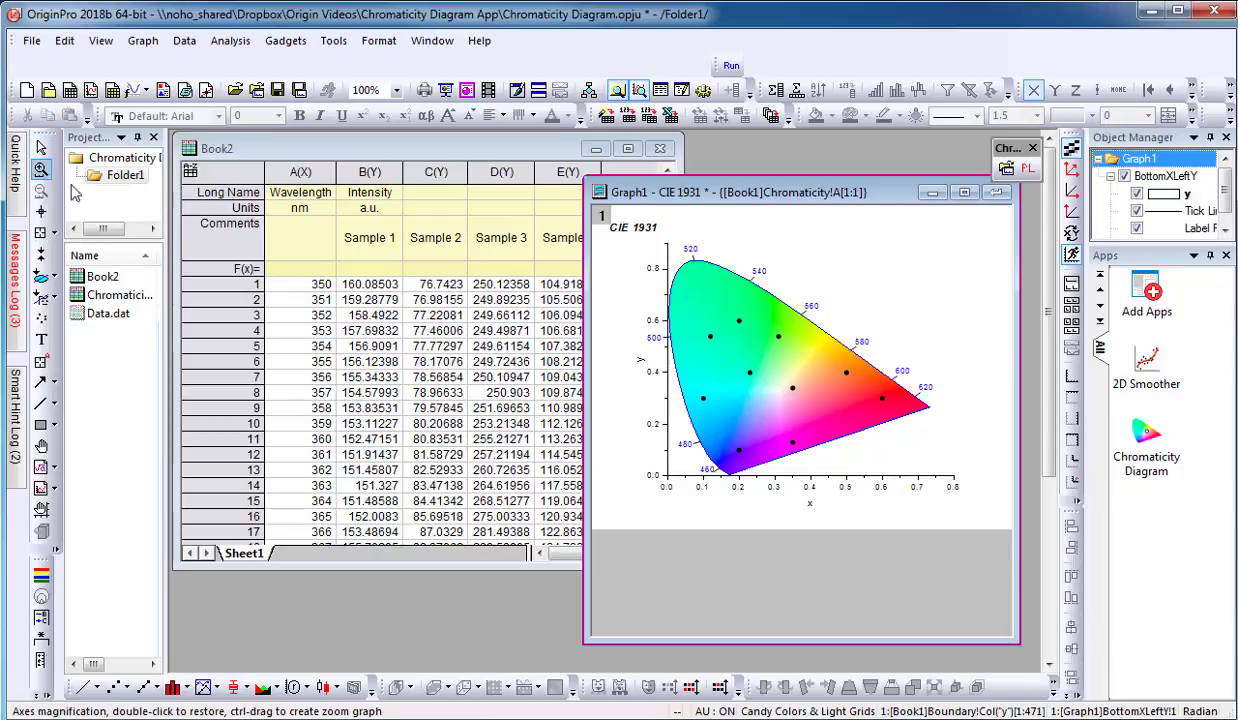
# Zoom into the centre of the chromaticity plot with Scale In, then close Graph1
pyautogui.click(40, 170)
pyautogui.moveTo(731, 255); pyautogui.dragTo(832, 424)
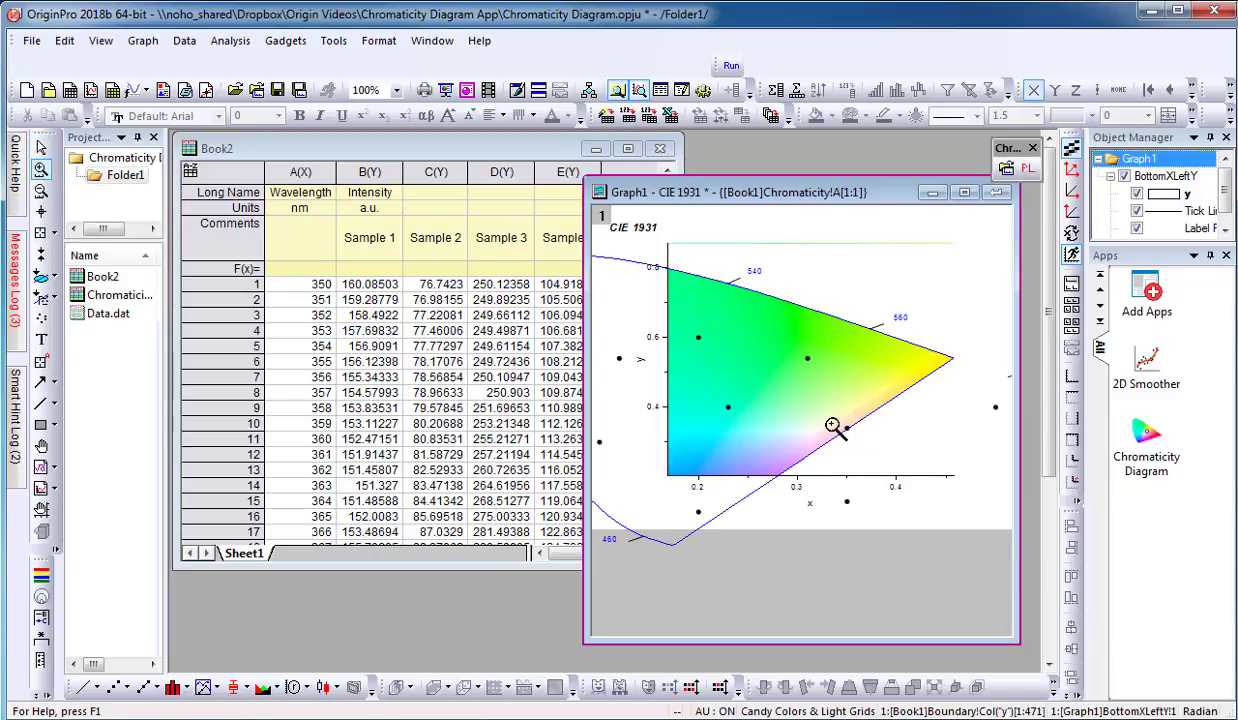
pyautogui.click(996, 194)
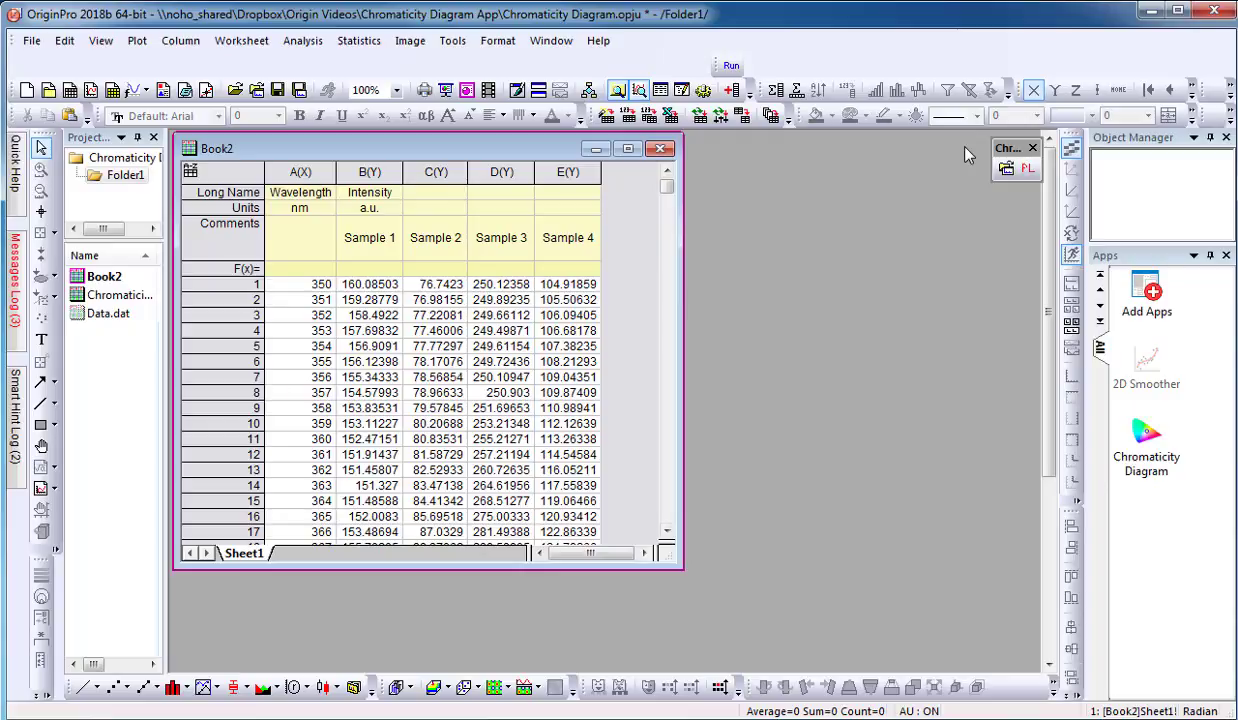
# Run PL-to-CIE on Book2's Wavelength and Sample 1–4 columns with CIE 1931 type
pyautogui.click(1027, 168)
pyautogui.moveTo(600, 209); pyautogui.dragTo(811, 215)
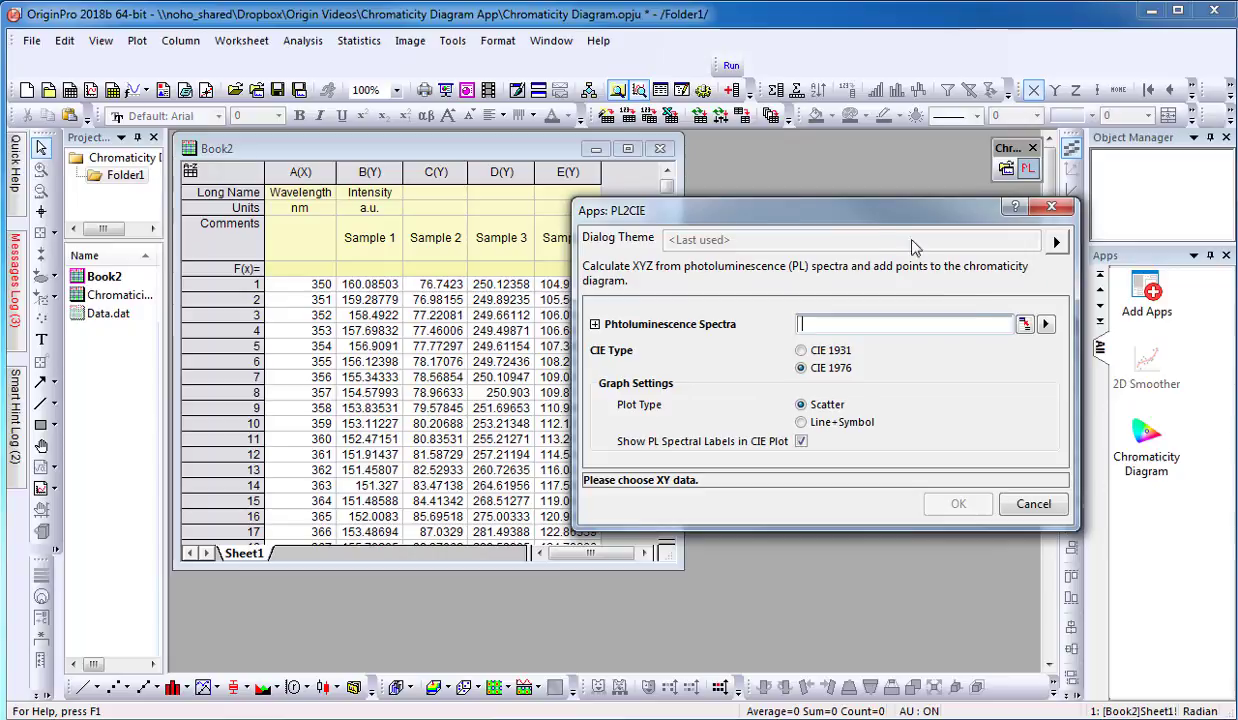
pyautogui.click(1017, 325)
pyautogui.moveTo(300, 172); pyautogui.dragTo(568, 172)
pyautogui.click(763, 286)
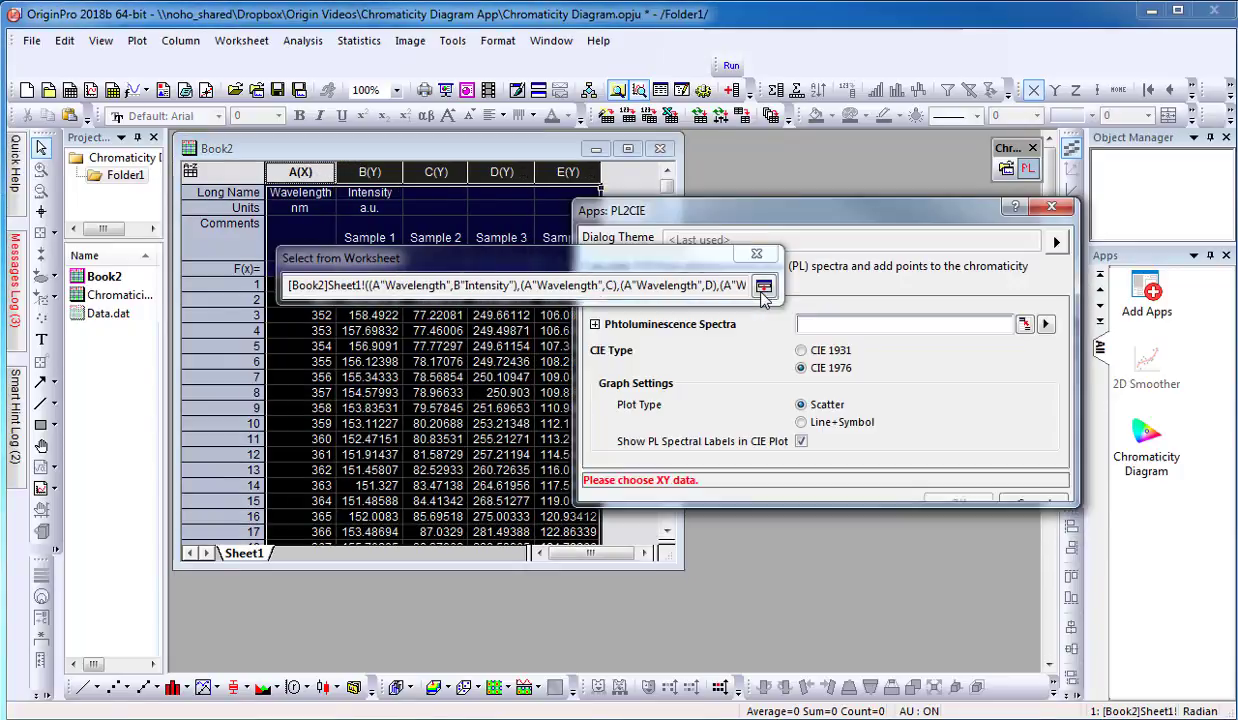
pyautogui.click(800, 350)
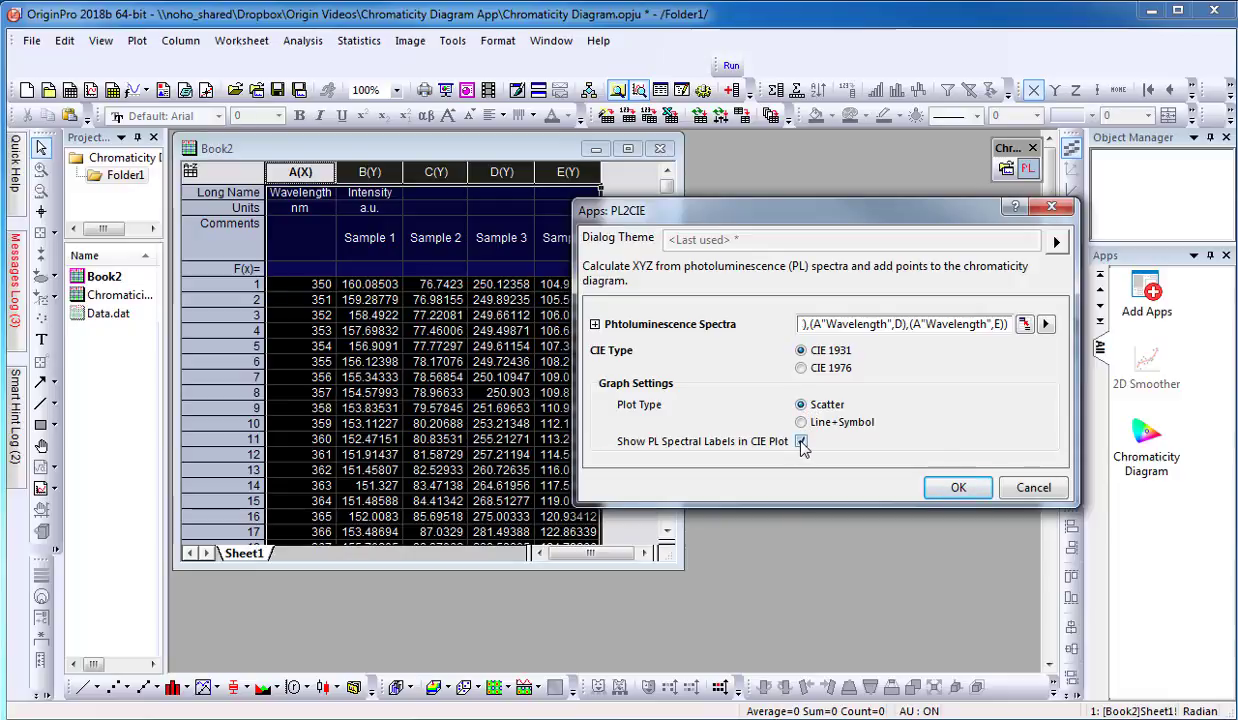
pyautogui.click(942, 489)
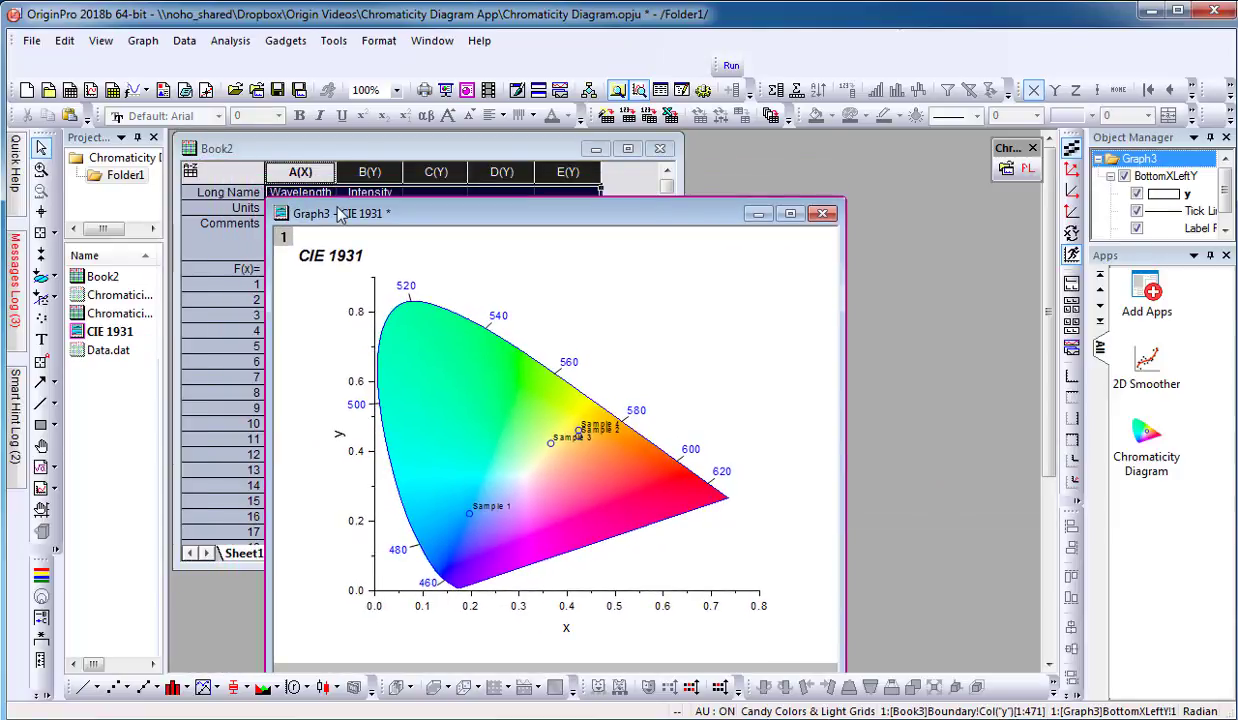
# Shrink and reposition the new Graph3 CIE 1931 diagram window
pyautogui.moveTo(350, 211); pyautogui.dragTo(480, 147)
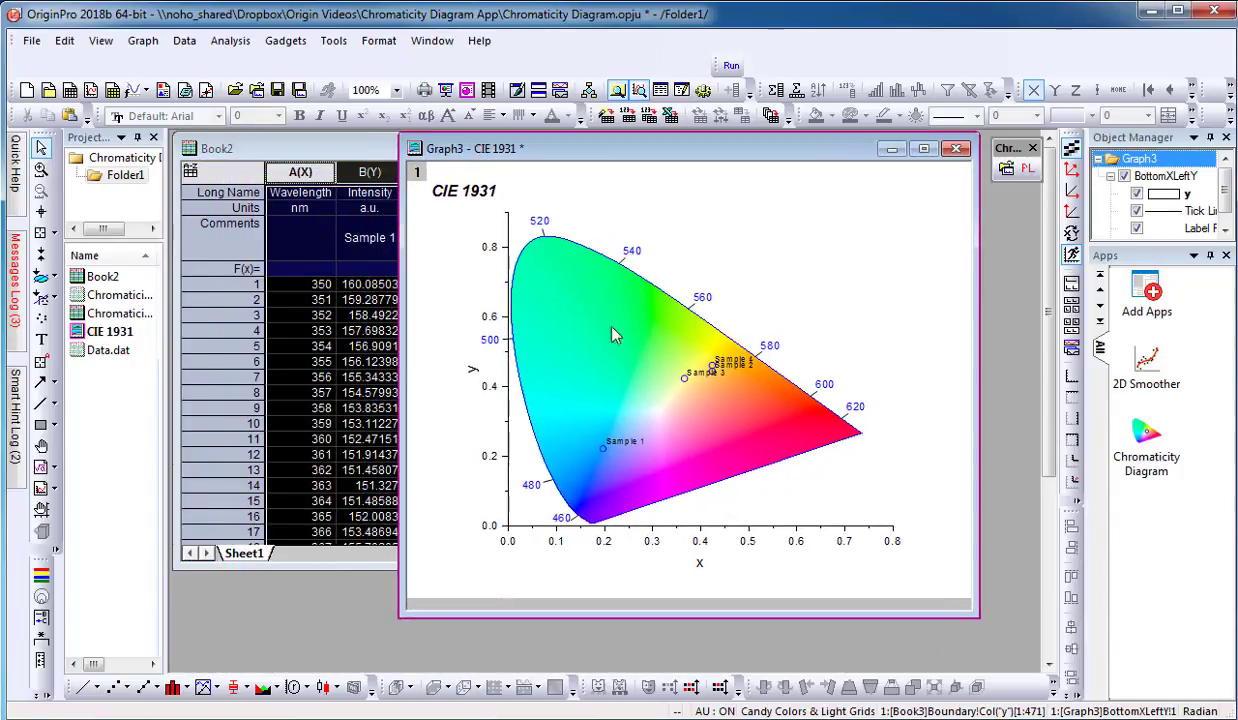
# Open the Chromaticity Diagram results workbook and place it below Book2 to view Samples 1–4 x, y values
pyautogui.doubleClick(150, 313)
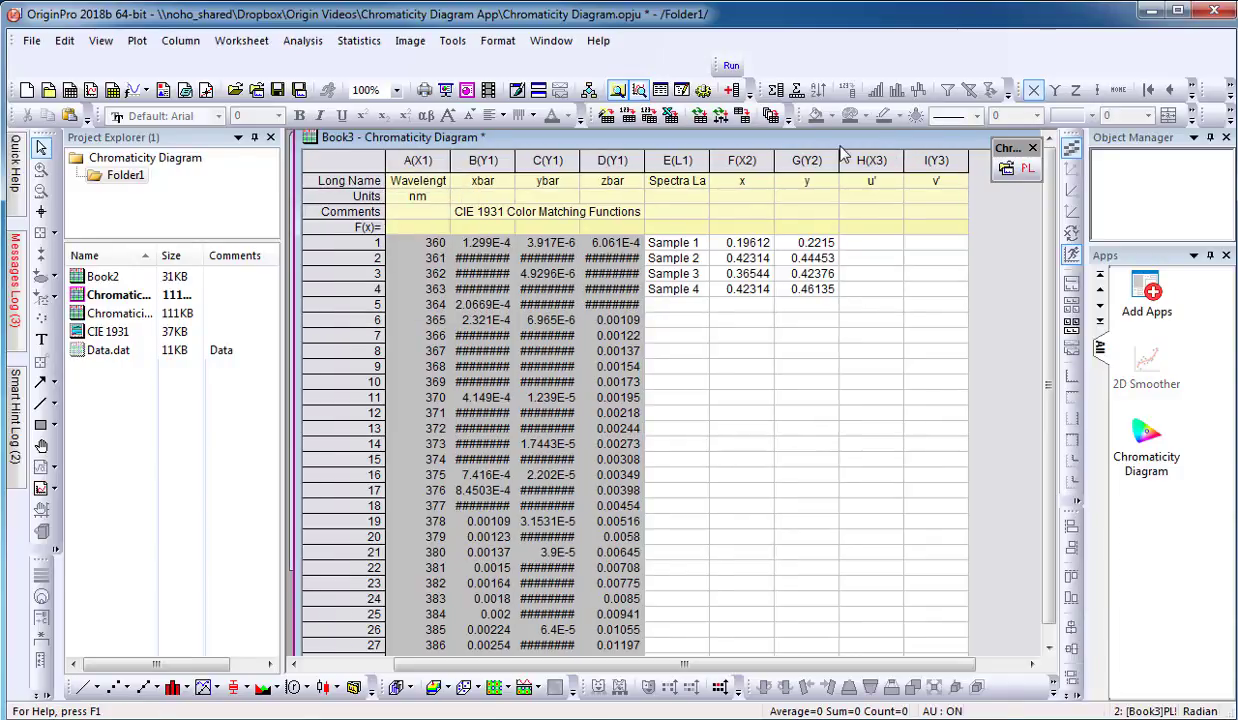
pyautogui.doubleClick(810, 140)
pyautogui.moveTo(433, 185); pyautogui.dragTo(420, 145)
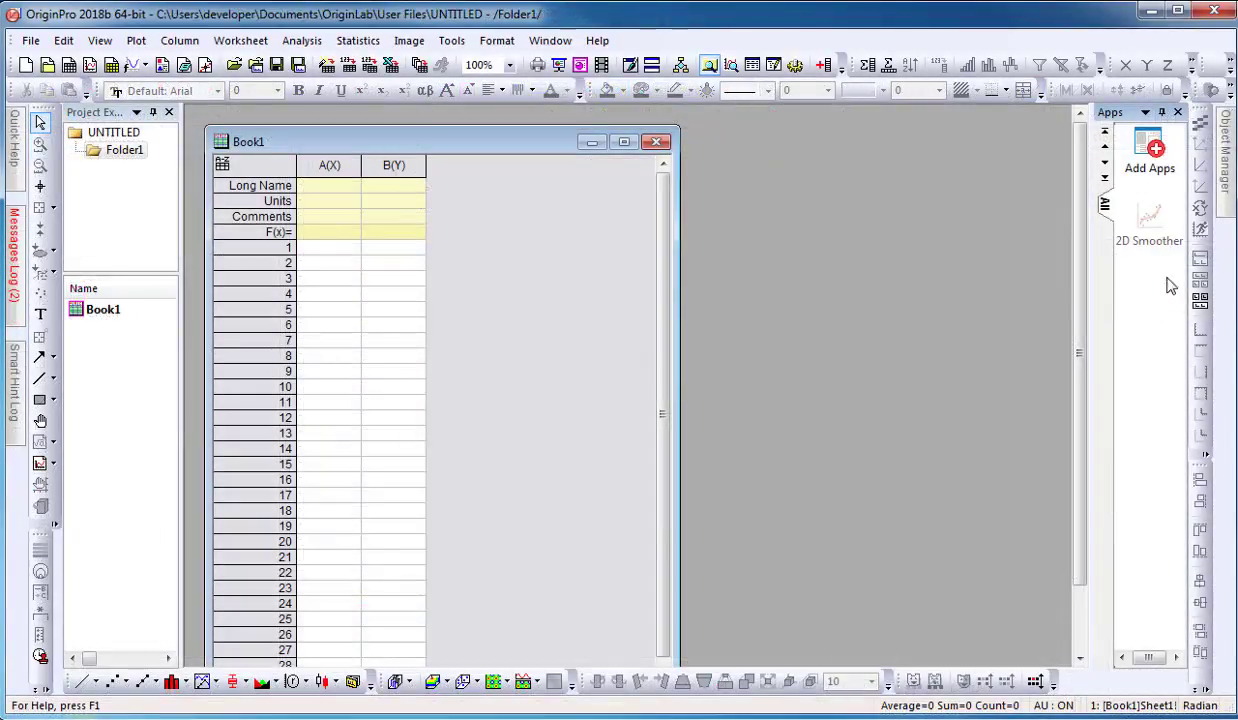
# Search the App Center catalogue for 'Fitting' apps
pyautogui.click(1150, 170)
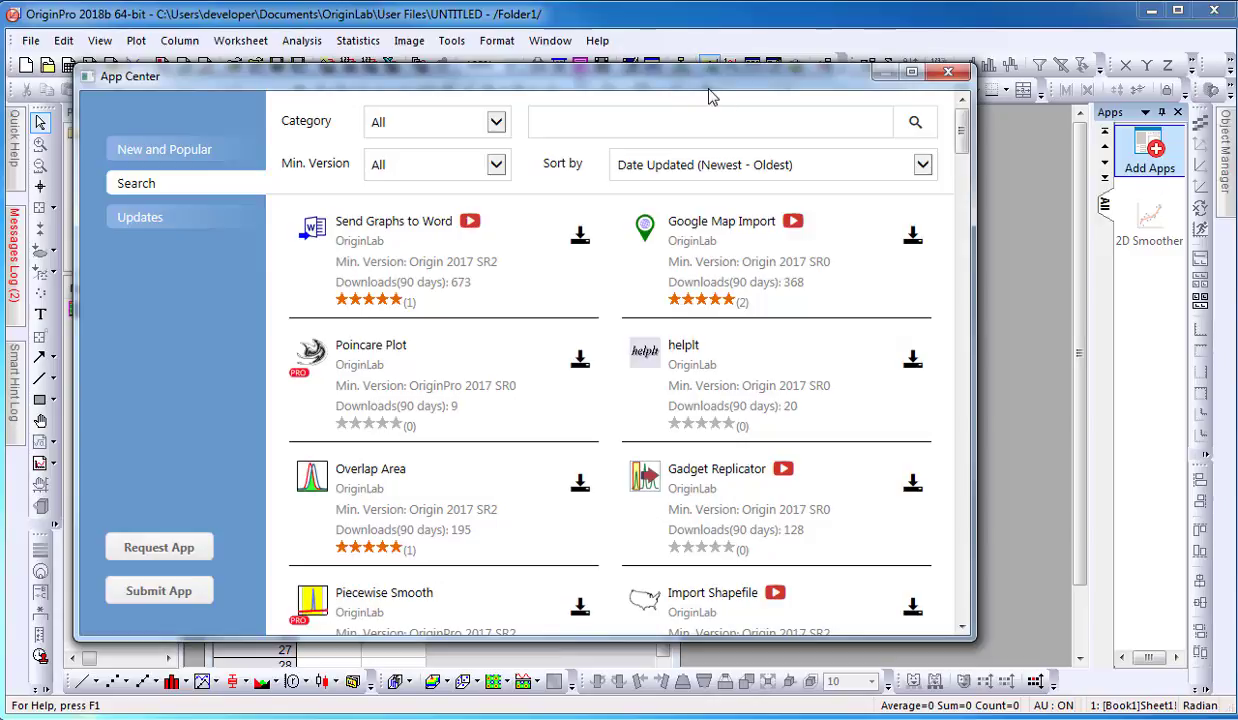
pyautogui.click(702, 124)
pyautogui.press('Return')
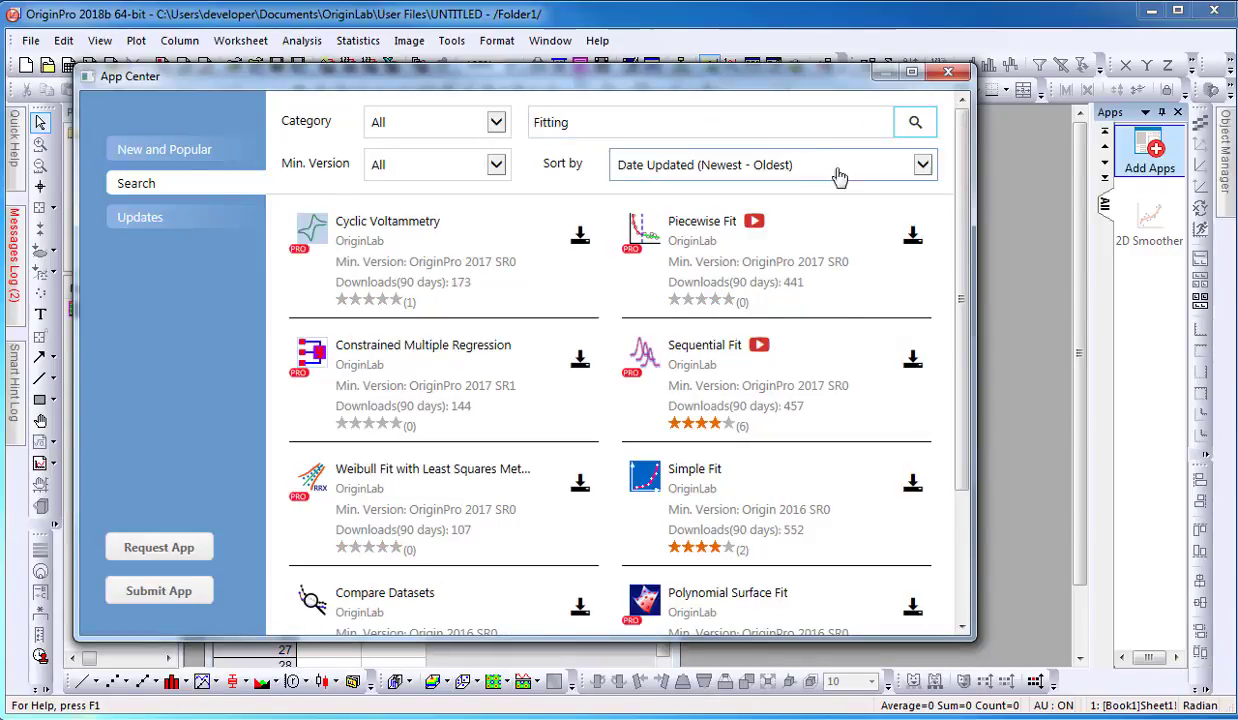
# Install Piecewise Fit, view the Popular apps under New and Popular, and confirm no updates are pending
pyautogui.click(912, 238)
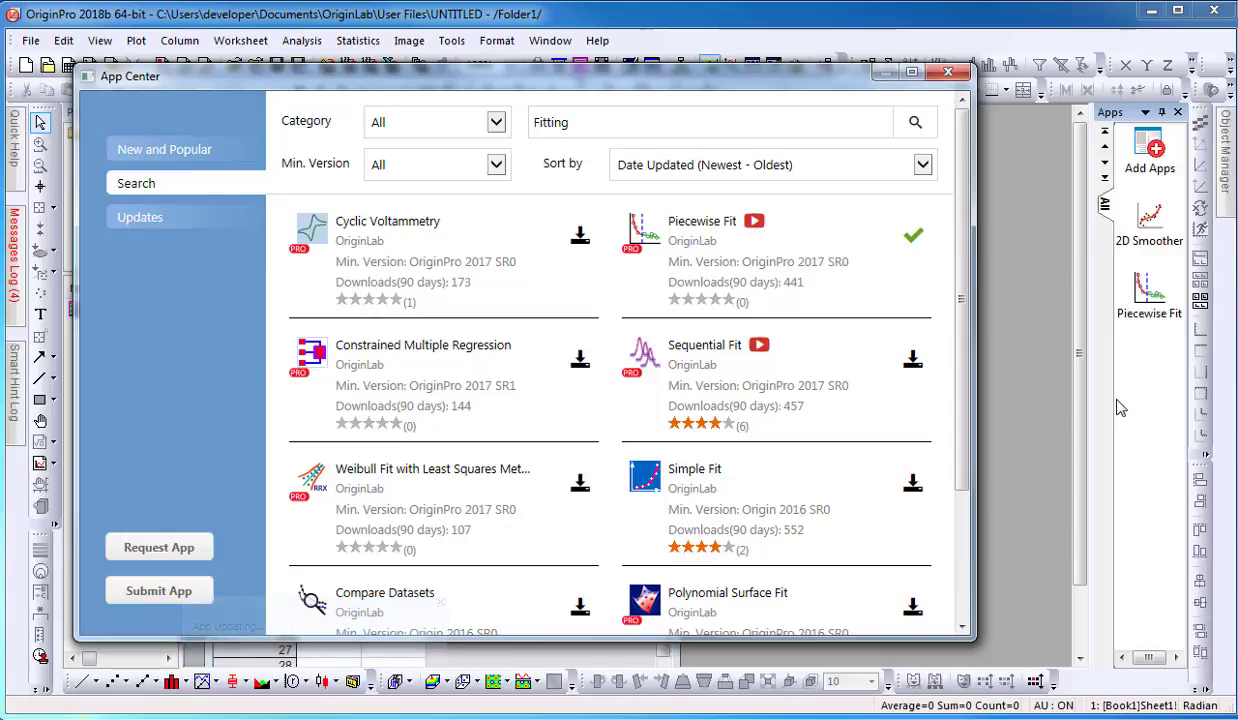
pyautogui.click(183, 163)
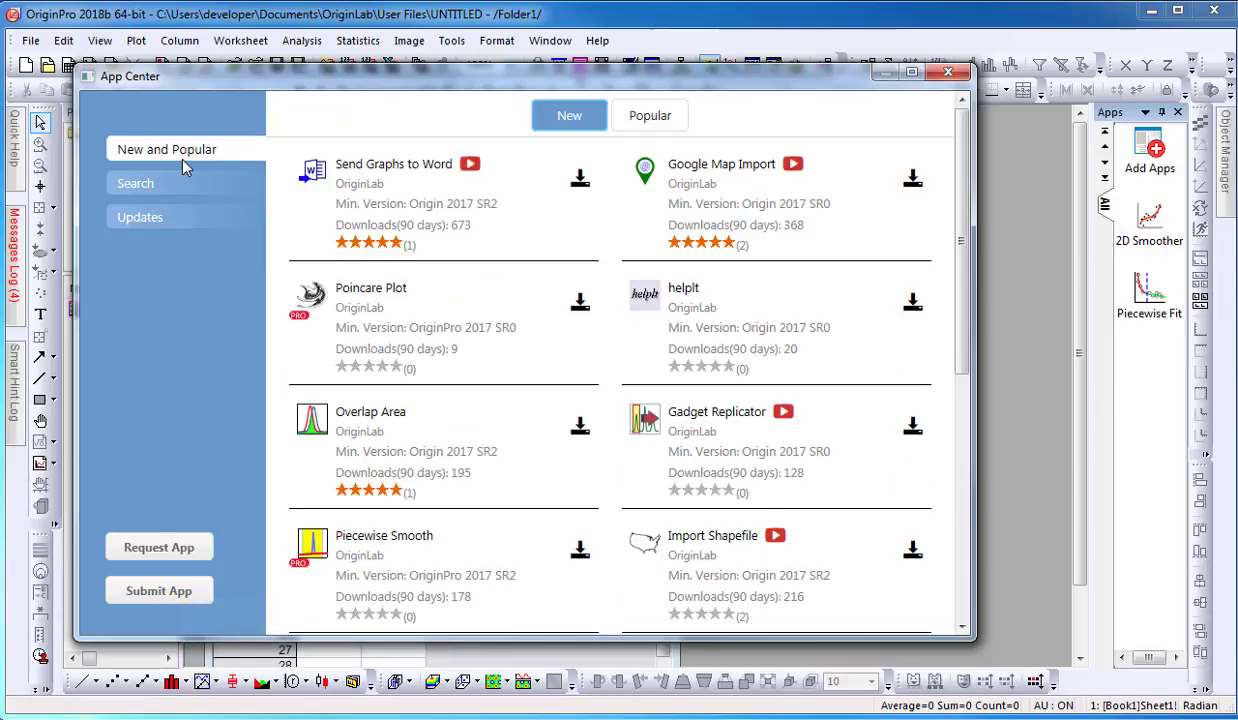
pyautogui.click(649, 120)
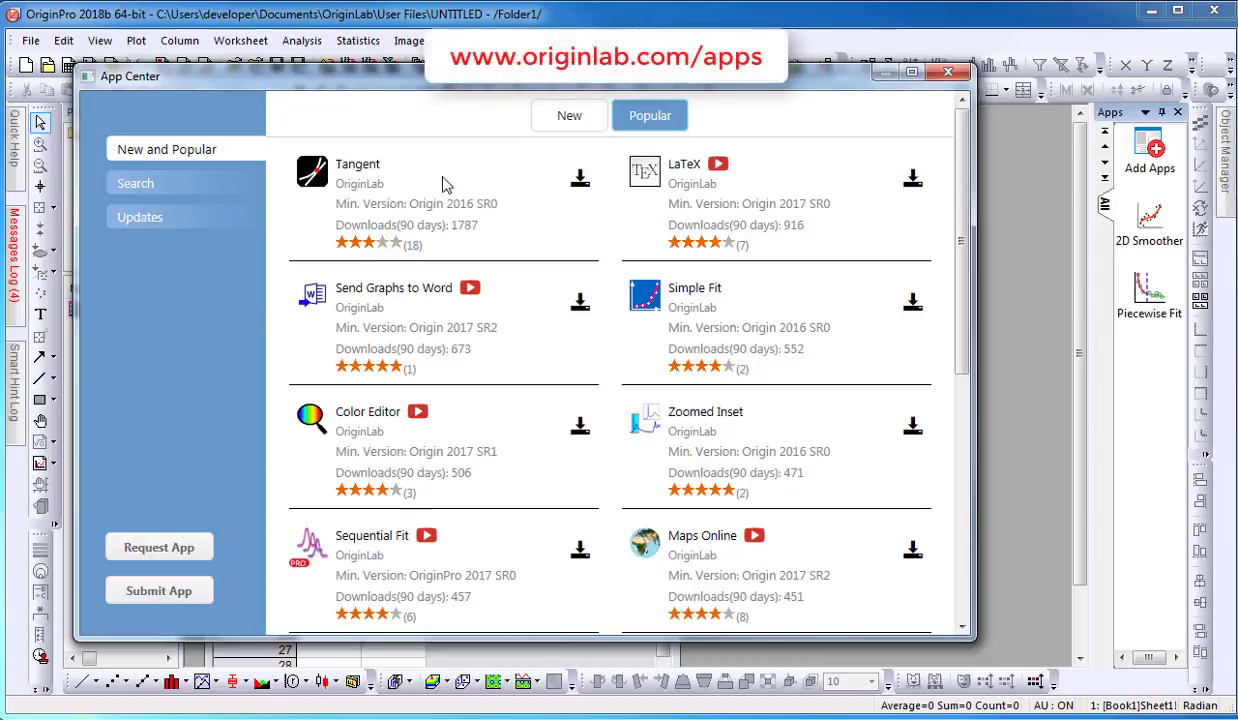
pyautogui.click(171, 228)
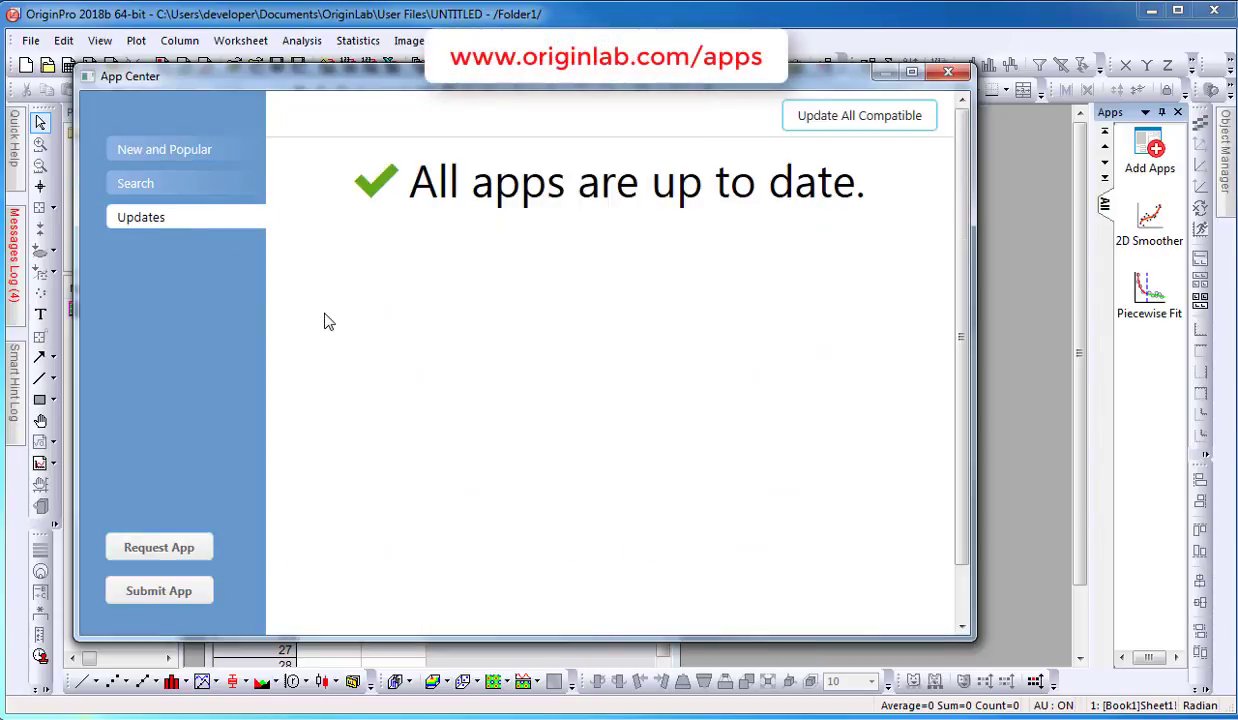